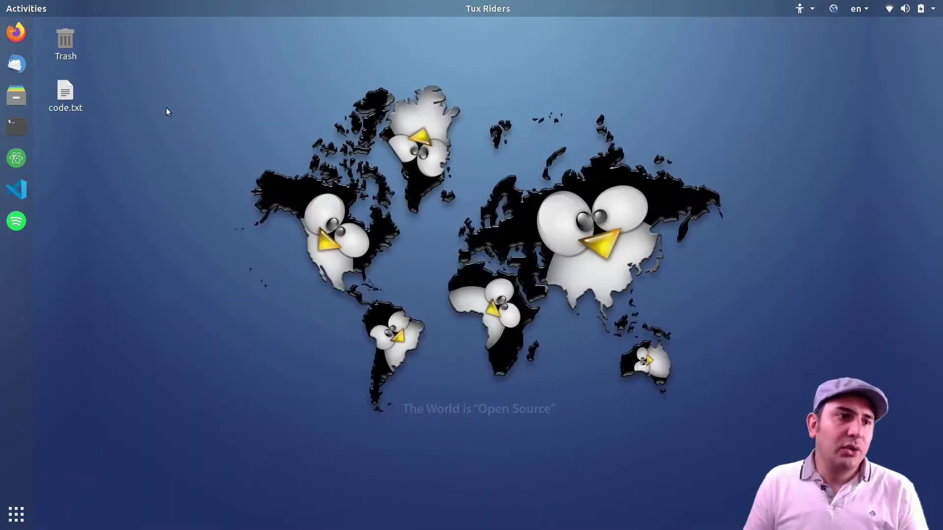
- Bring up the Firefox dock icon's menu to start a new private window
right_click(16, 32)
- Open a new private window and search Google for 'paraview'
left_click(80, 47)
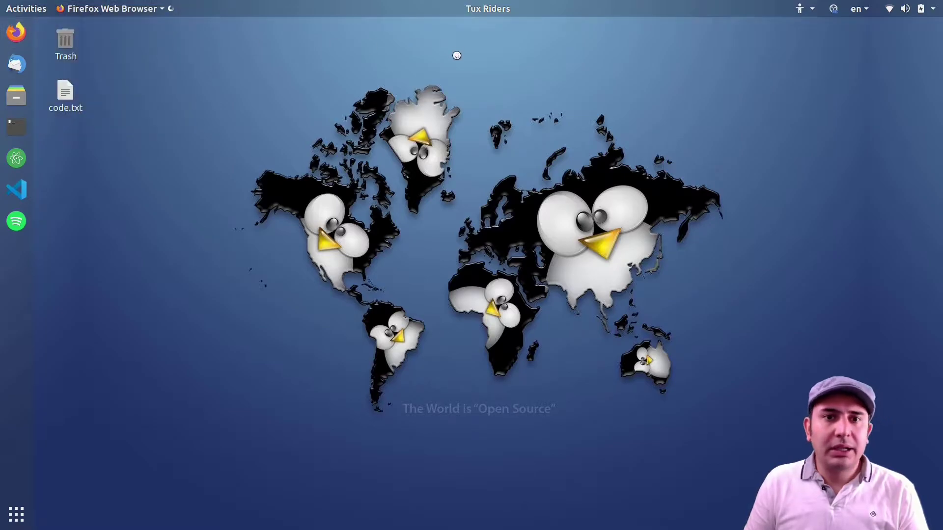
left_click(441, 56)
type("paraview")
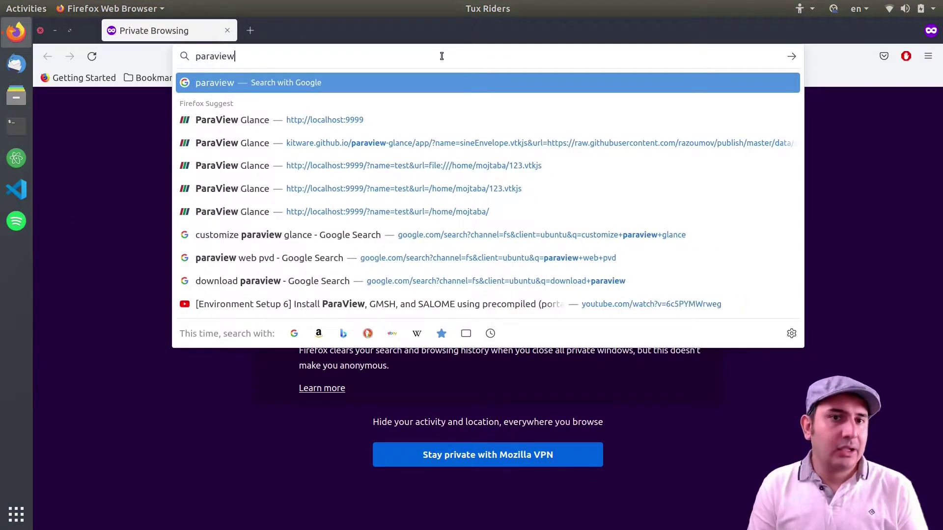
key("Return")
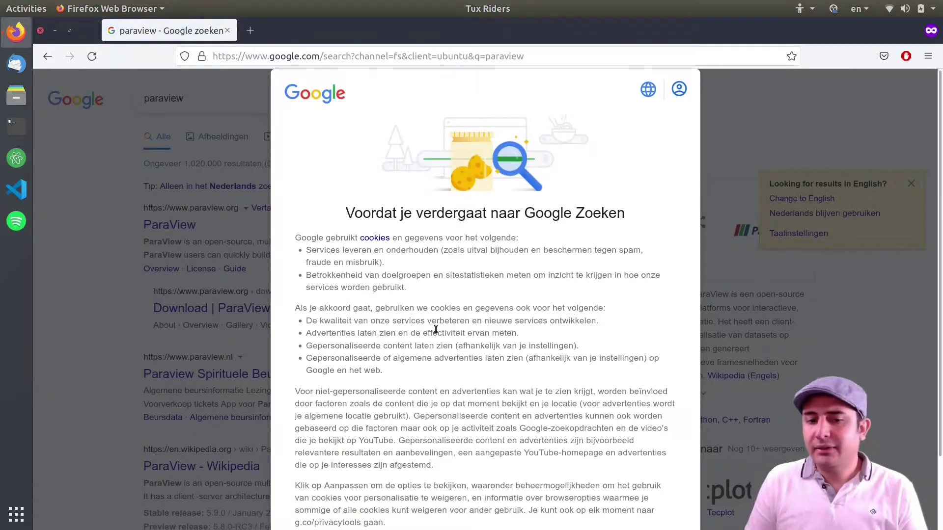
- Accept Google's cookie consent, switch results to English, and open the official ParaView website
scroll(436, 327, "down", 2)
left_click(567, 490)
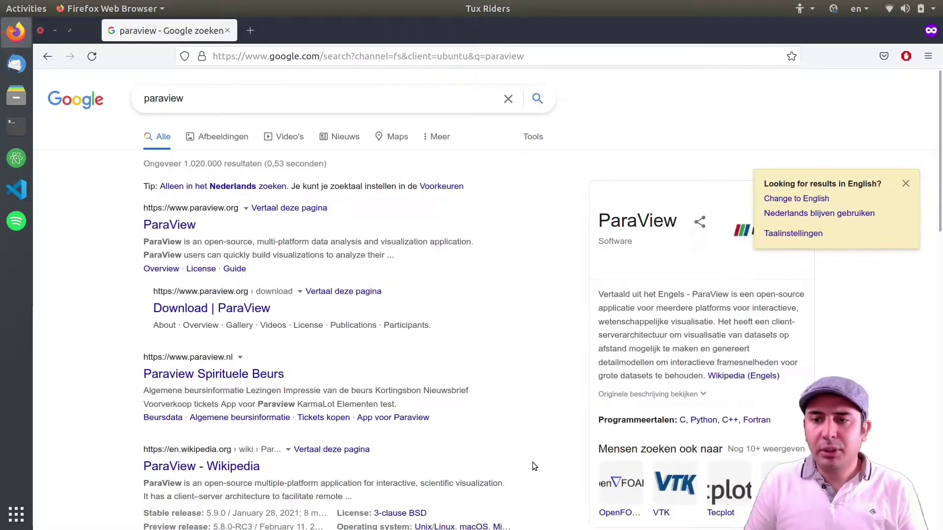
left_click(802, 198)
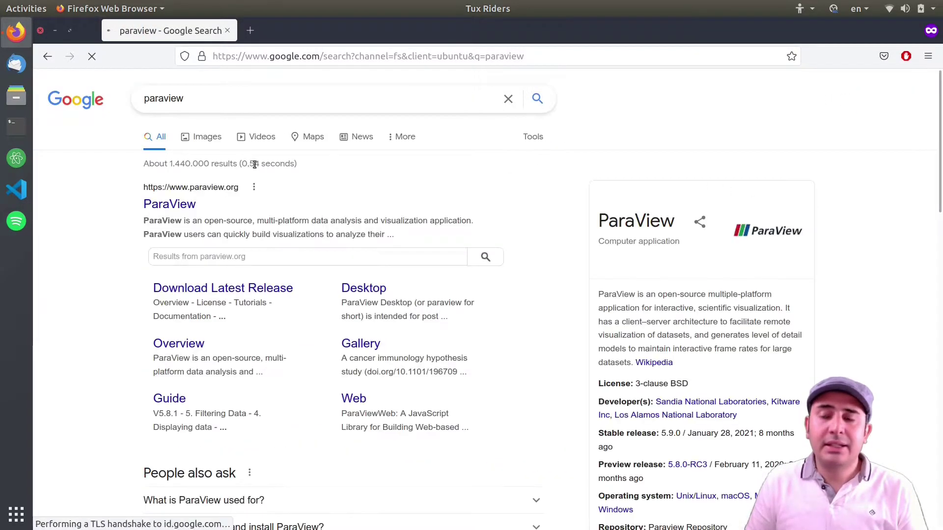
left_click(170, 205)
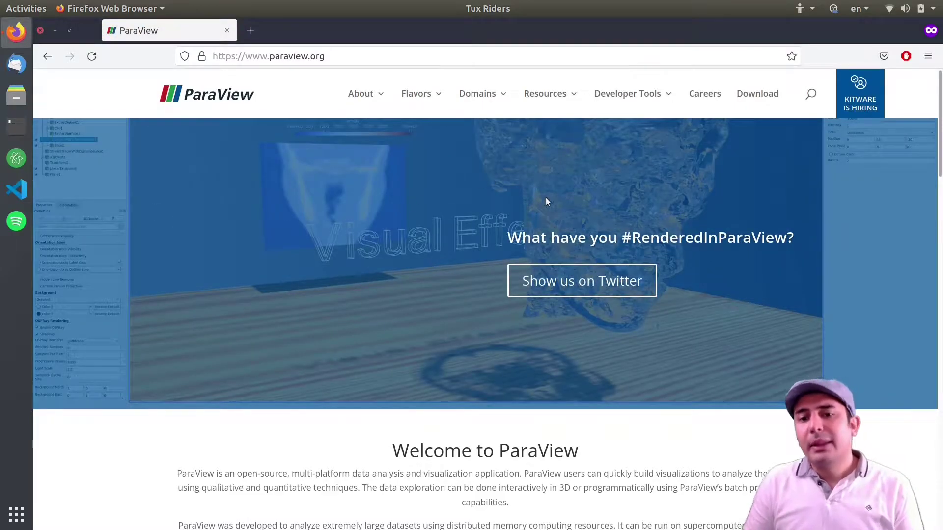
- Go to Flavors > Web and browse the ParaViewWeb page's Visualizer, LightViz, ArcticViewer and DataViewer examples
mouse_move(415, 94)
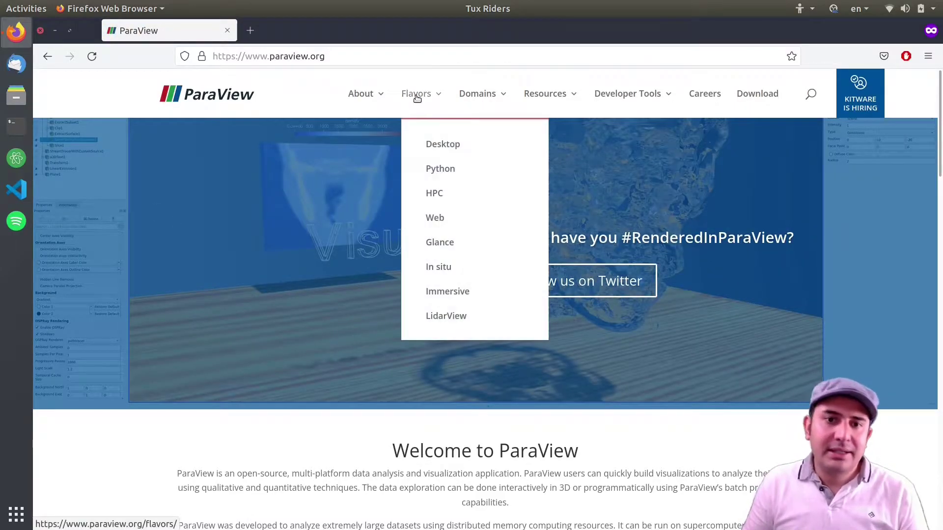
left_click(436, 216)
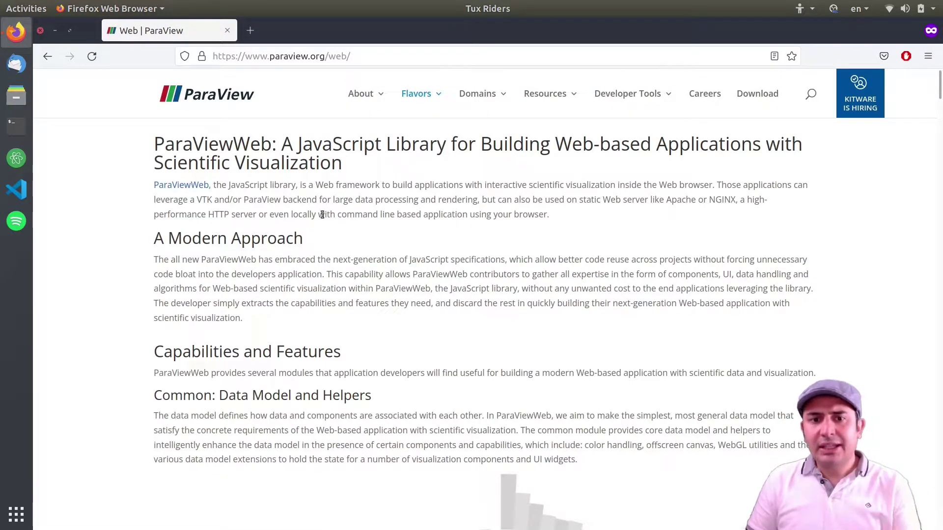
scroll(281, 256, "down", 6)
scroll(280, 253, "down", 15)
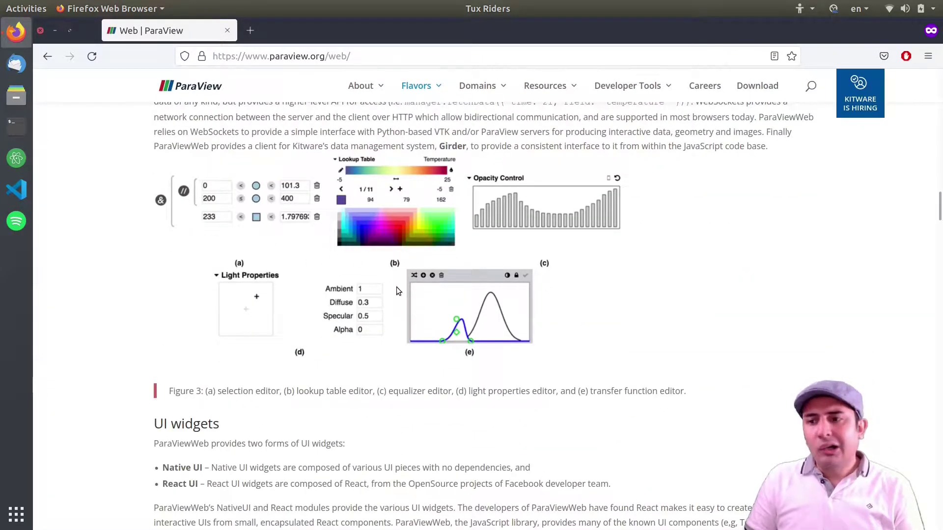
scroll(372, 305, "down", 15)
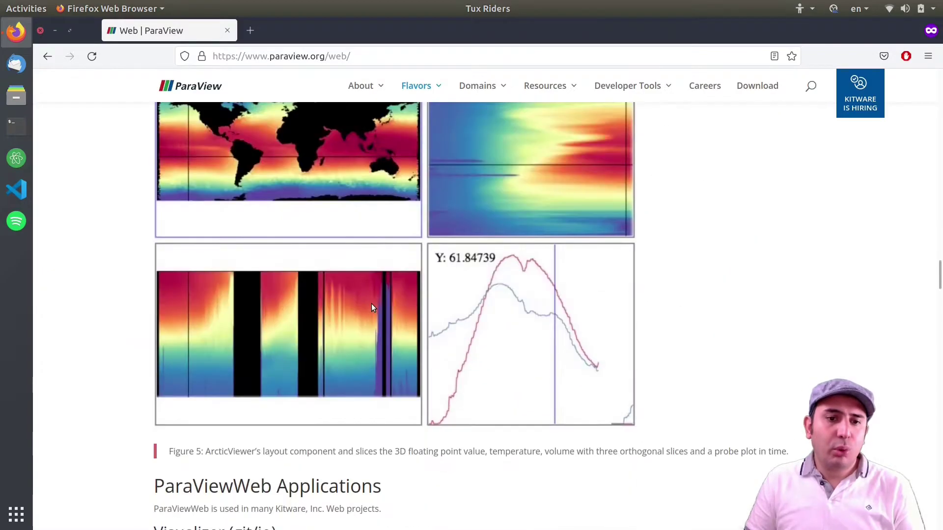
scroll(372, 305, "up", 6)
scroll(627, 294, "up", 3)
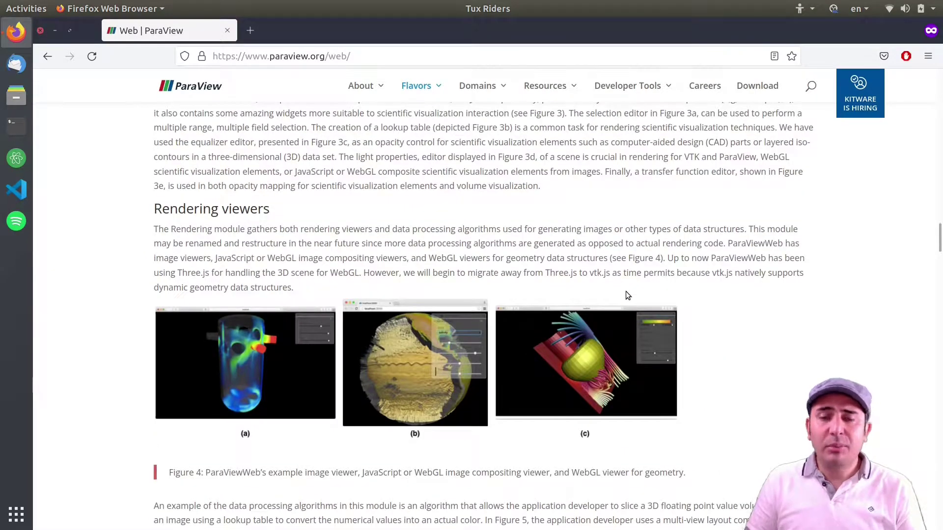
scroll(312, 294, "down", 15)
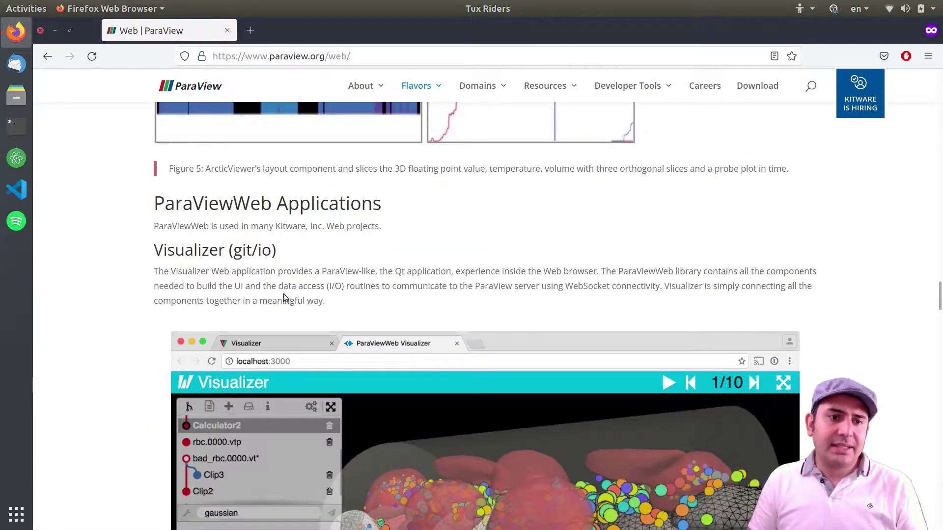
scroll(523, 378, "down", 10)
scroll(524, 378, "down", 7)
scroll(524, 378, "up", 3)
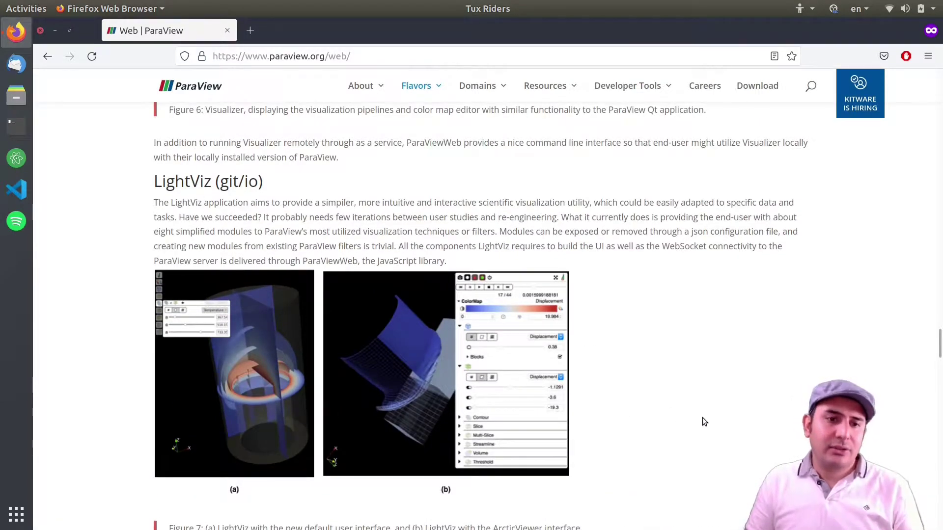
scroll(615, 396, "down", 7)
scroll(405, 380, "down", 6)
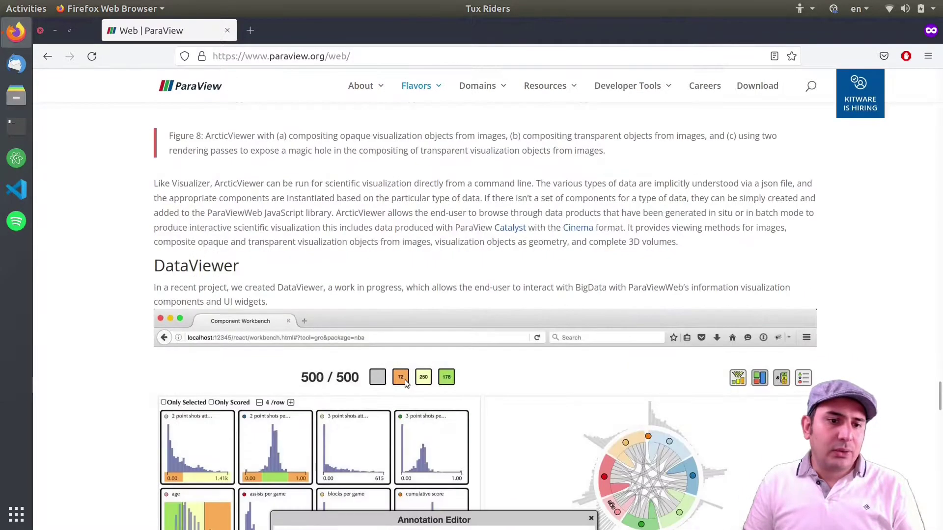
scroll(403, 379, "down", 6)
scroll(403, 380, "down", 15)
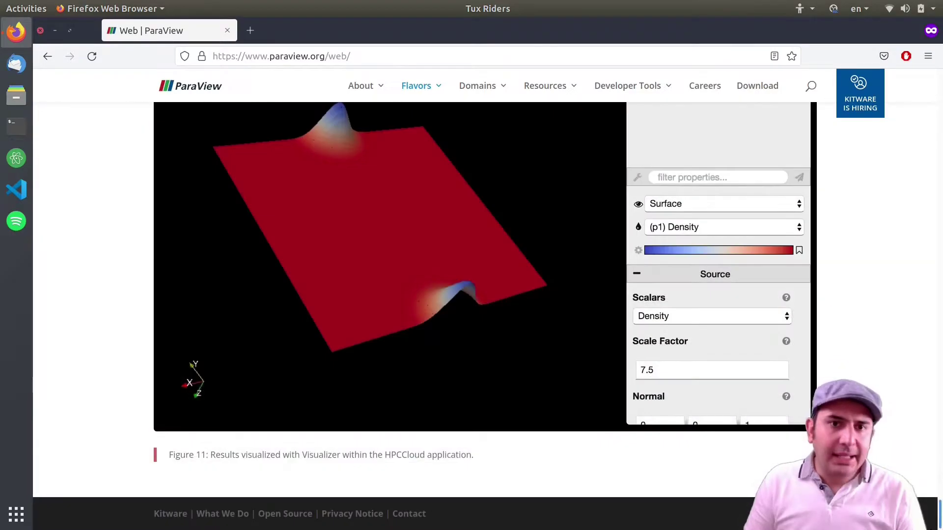
left_click_drag(938, 522, 938, 210)
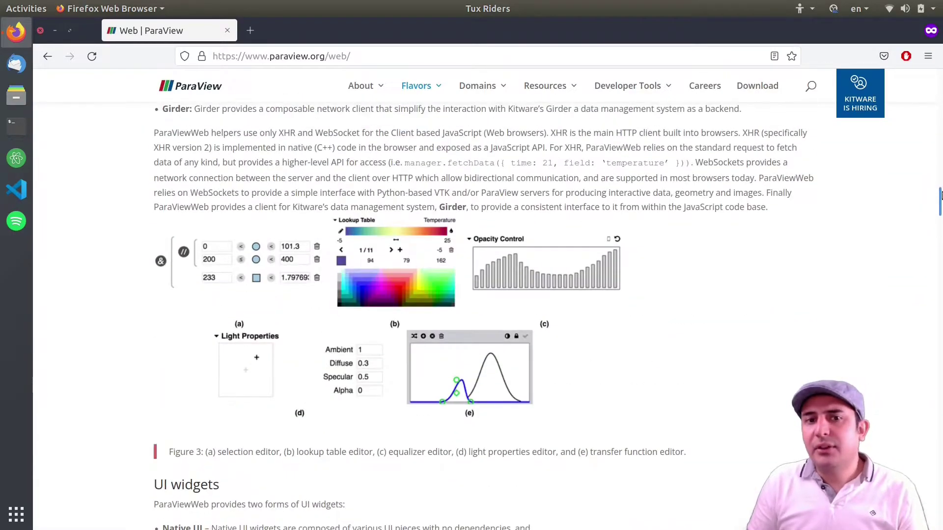
mouse_move(415, 85)
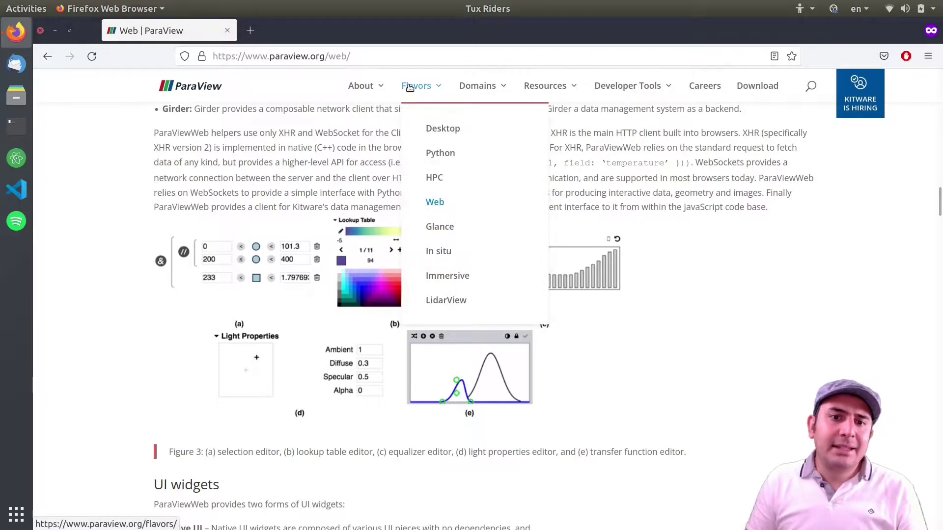
- Read the Kitware 'Vis on the Web' post down to its ParaView Glance section, then start a new tab
left_click(442, 228)
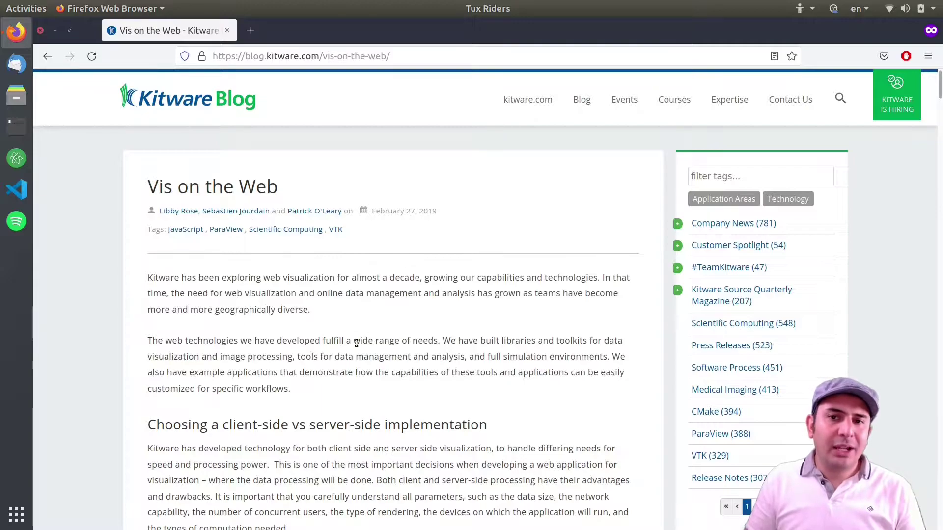
scroll(351, 337, "down", 6)
scroll(350, 338, "down", 6)
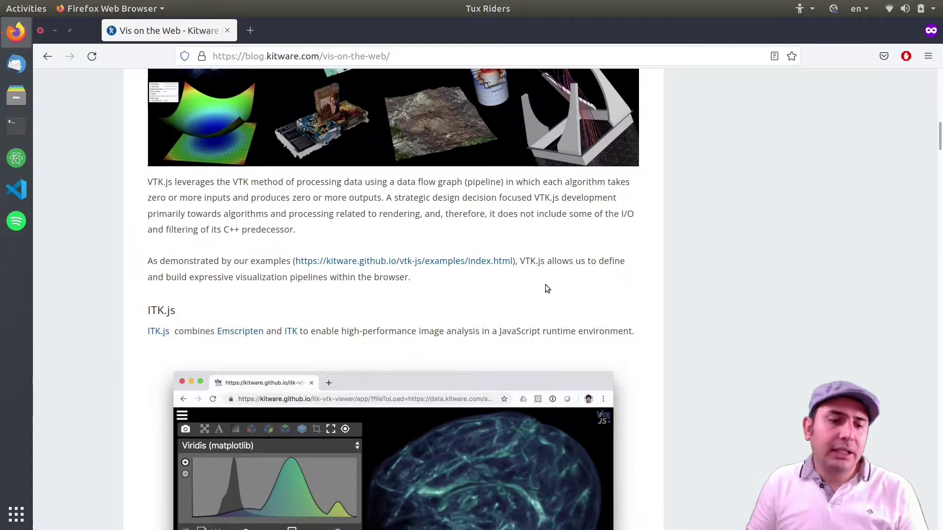
scroll(382, 290, "down", 7)
scroll(387, 294, "up", 4)
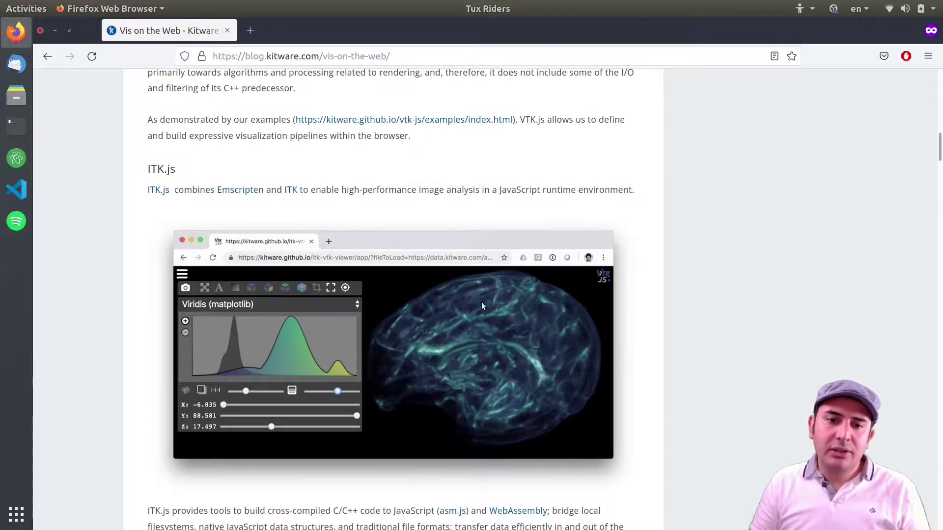
scroll(523, 319, "down", 15)
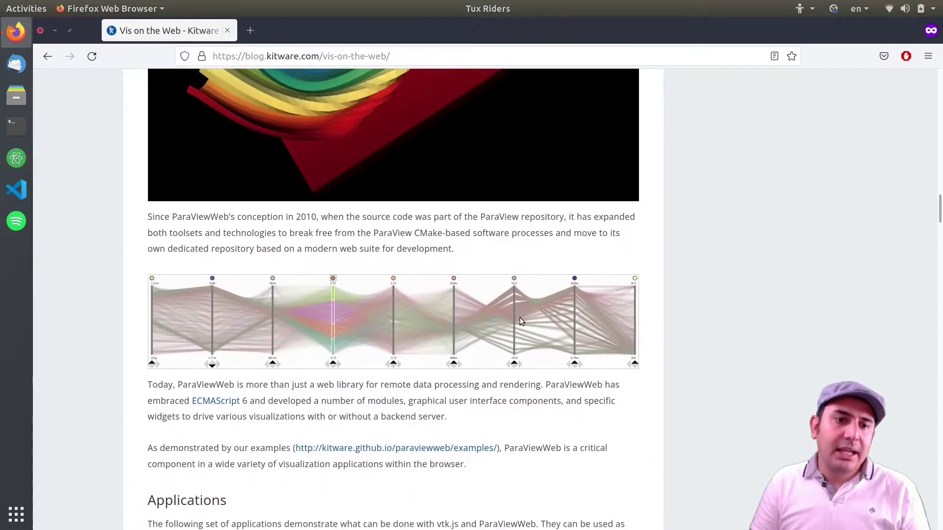
scroll(520, 319, "up", 4)
scroll(520, 320, "down", 15)
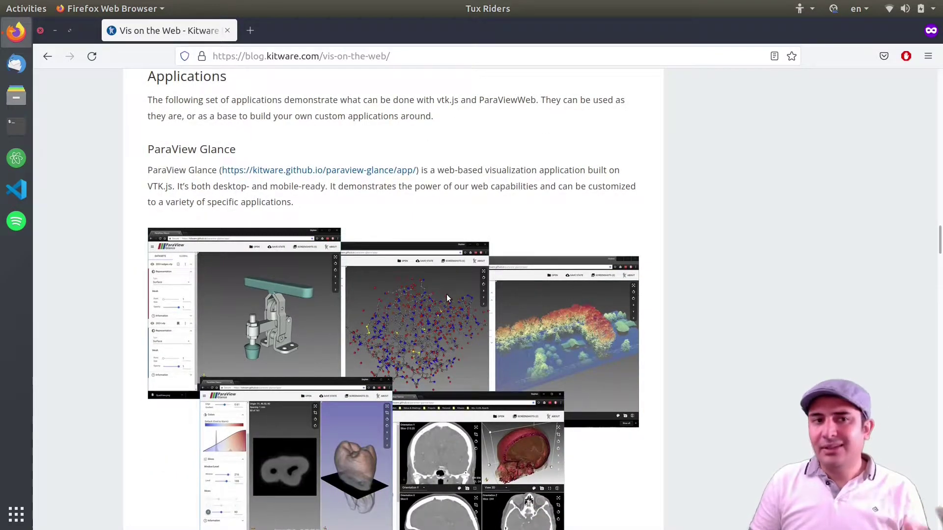
left_click(257, 27)
- Enter 'mbar' in the address bar and open the personal home page suggestion
type("mbar")
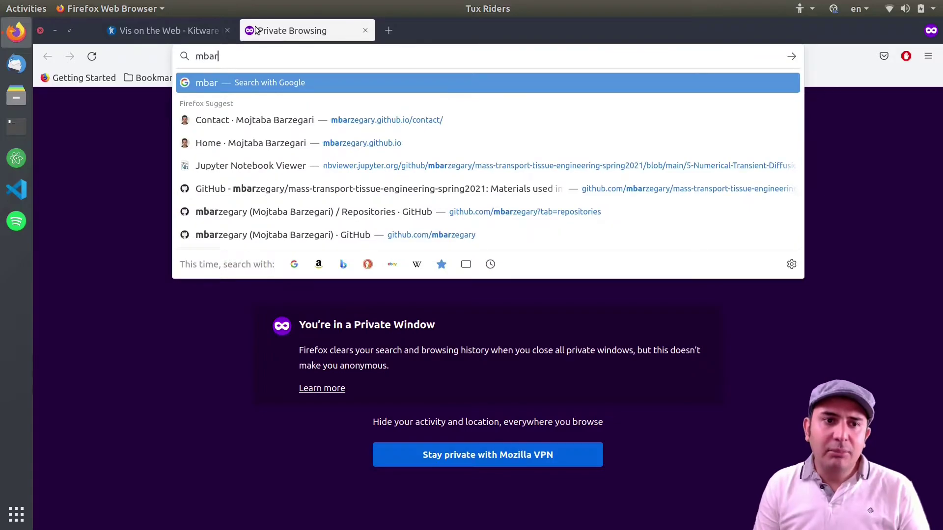
key("Down")
key("Return")
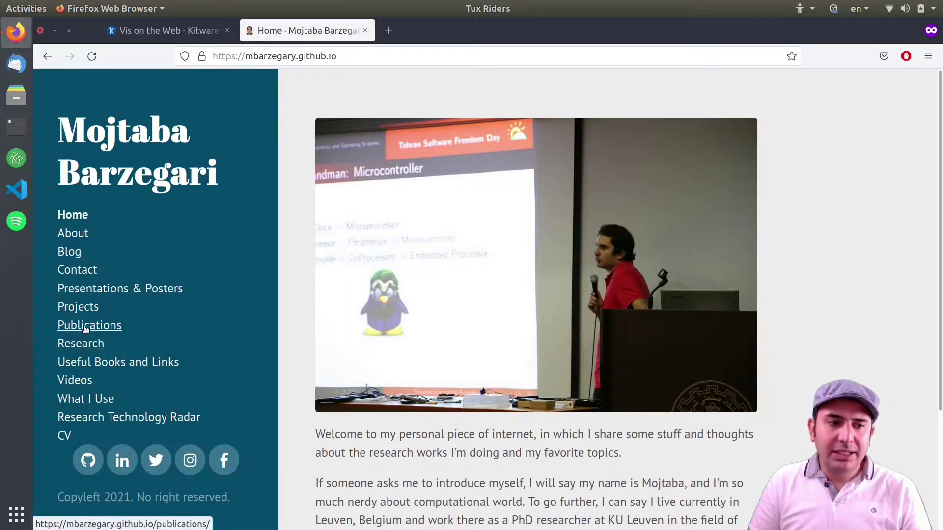
- Go to the Research page and scroll down to the embedded Glance implant viewer
left_click(83, 345)
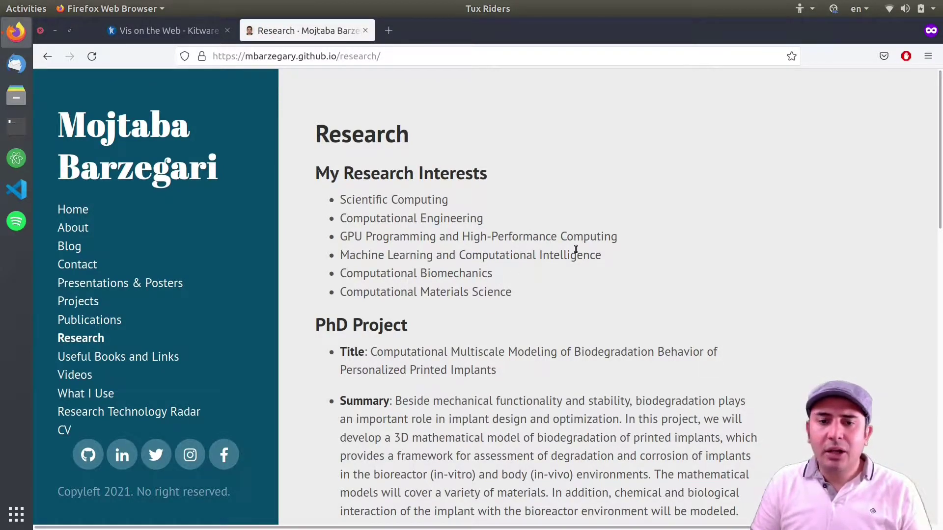
scroll(605, 260, "down", 5)
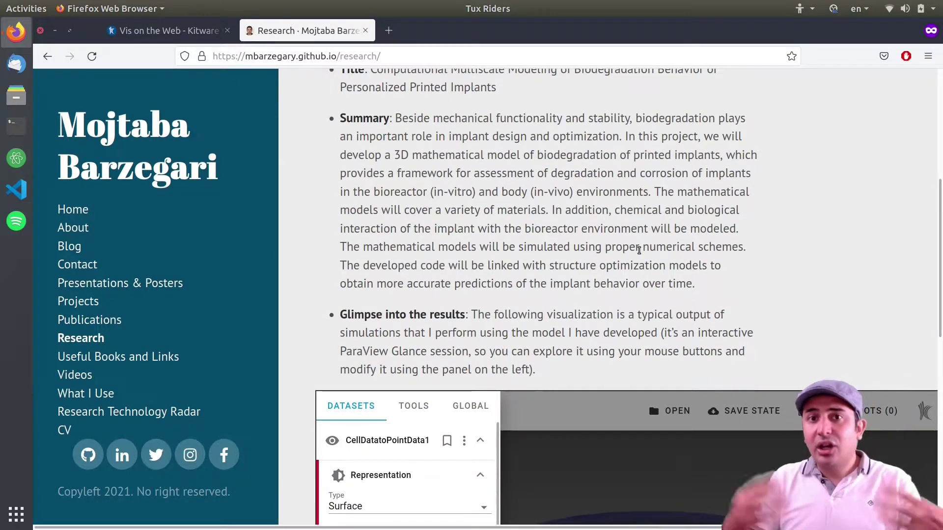
scroll(521, 262, "down", 1)
scroll(521, 263, "down", 6)
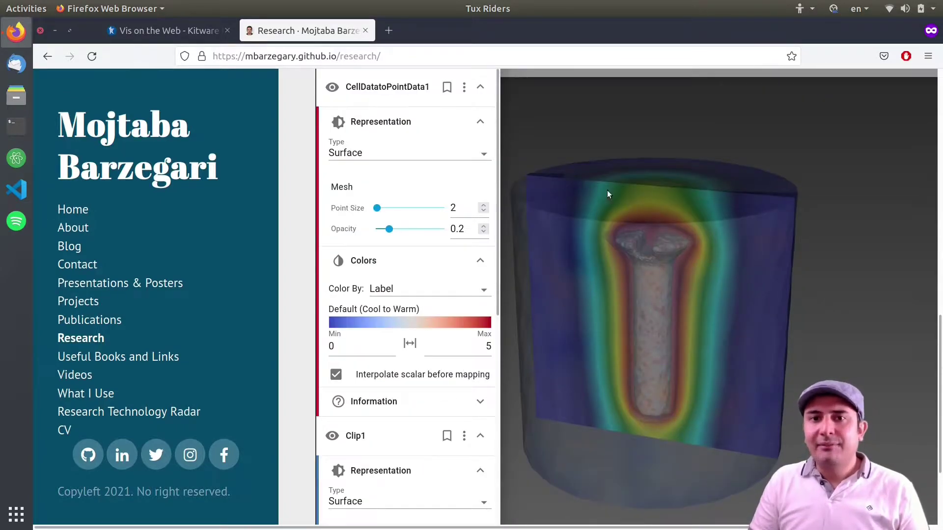
- Hide the datasets panel, rotate and zoom in on the screw, then restore the panel
left_click(580, 162)
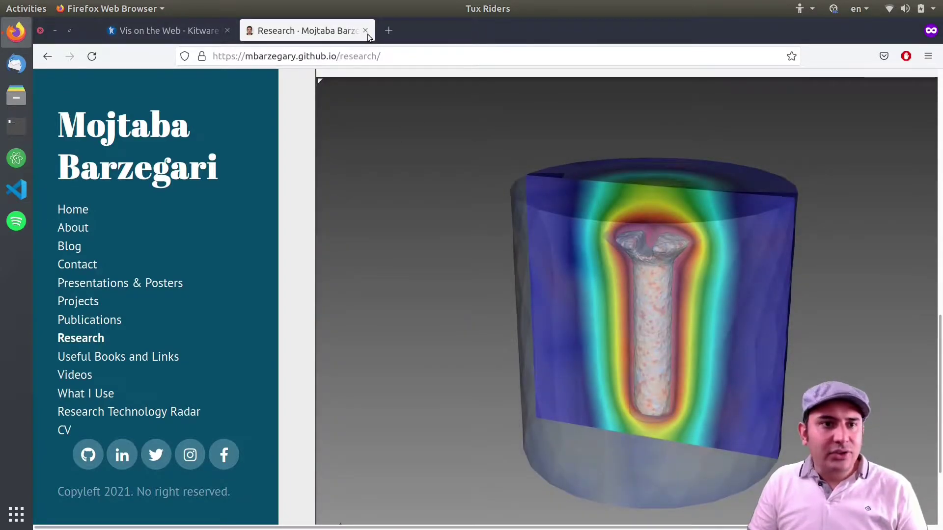
left_click_drag(604, 340, 660, 261)
scroll(665, 286, "up", 5)
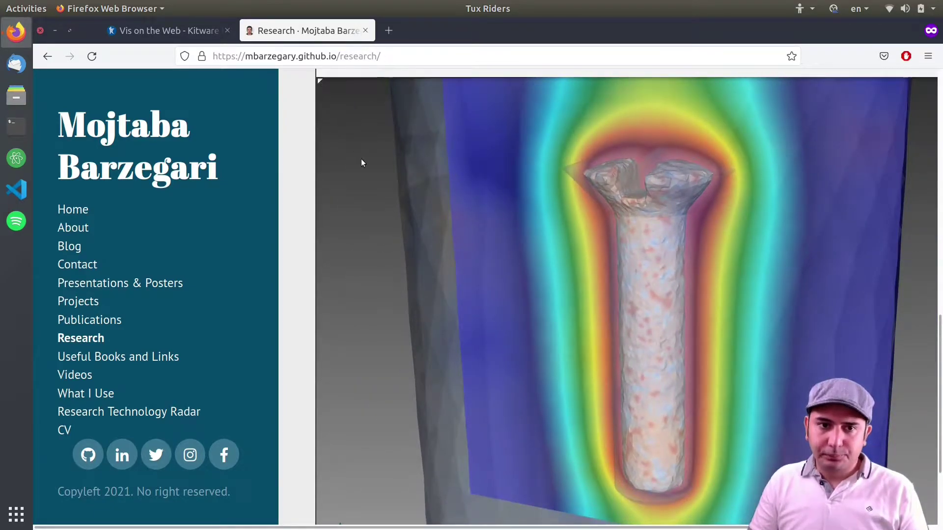
left_click_drag(355, 143, 364, 173)
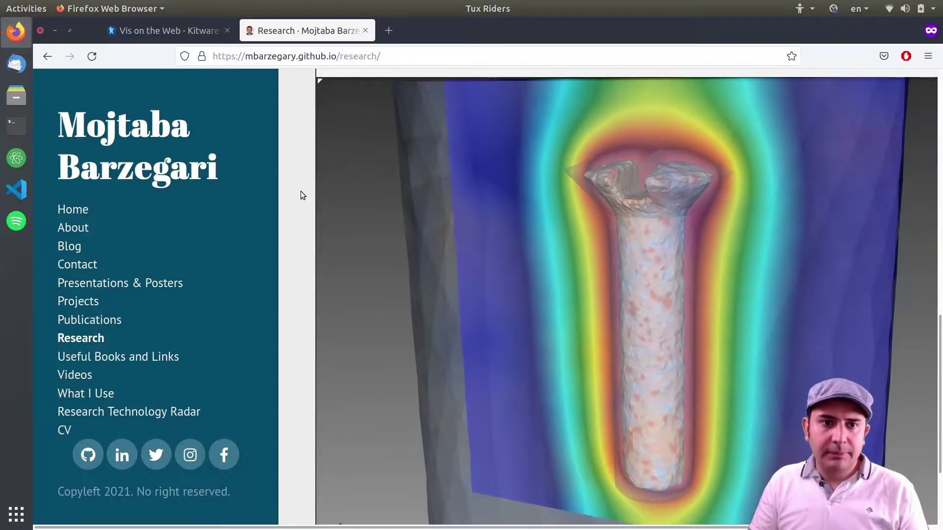
scroll(301, 192, "up", 2)
left_click(334, 131)
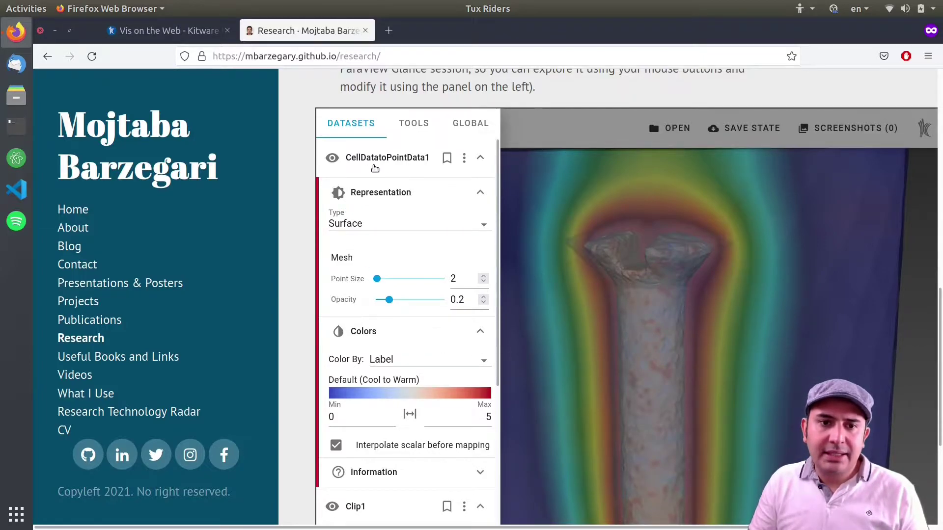
- Collapse the CellDatatoPointData1, Clip1 and Clip2 sections and toggle each one's visibility to compare
left_click(375, 161)
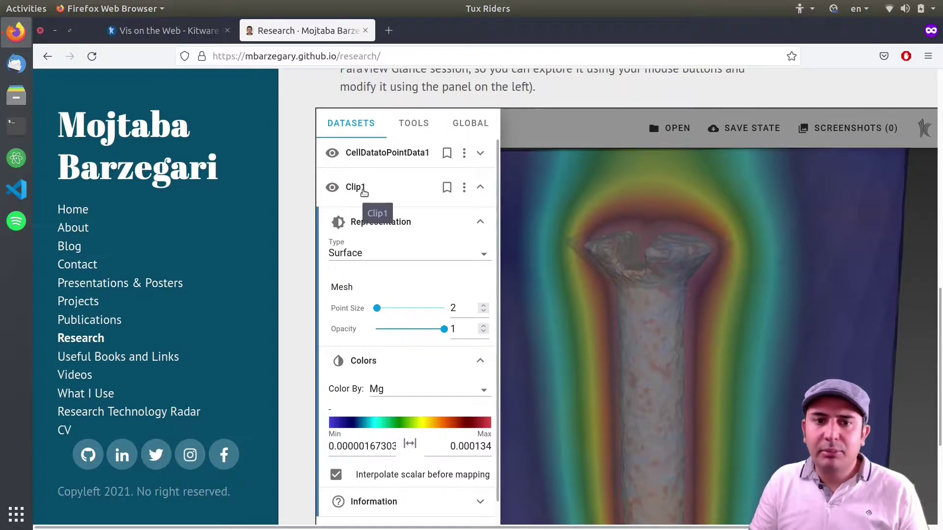
left_click(361, 190)
left_click(363, 216)
left_click(332, 153)
left_click(332, 153)
left_click(333, 153)
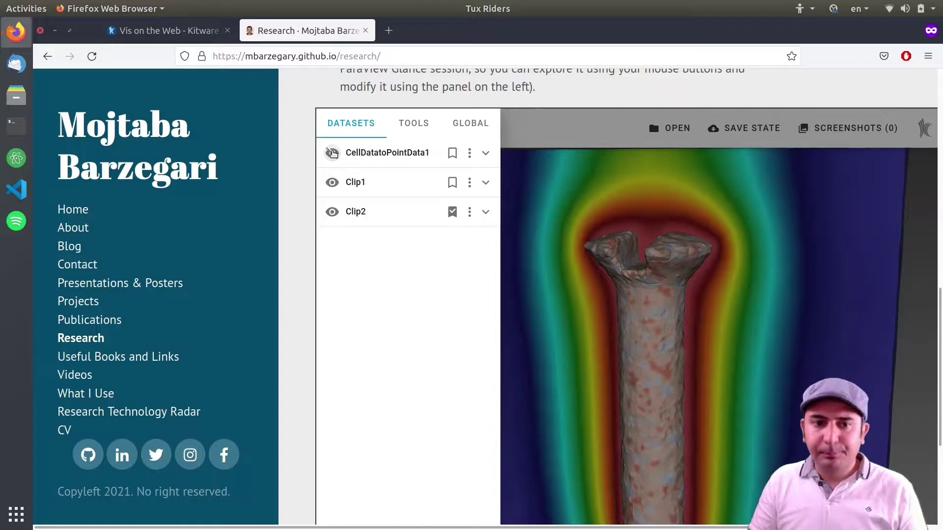
left_click(333, 154)
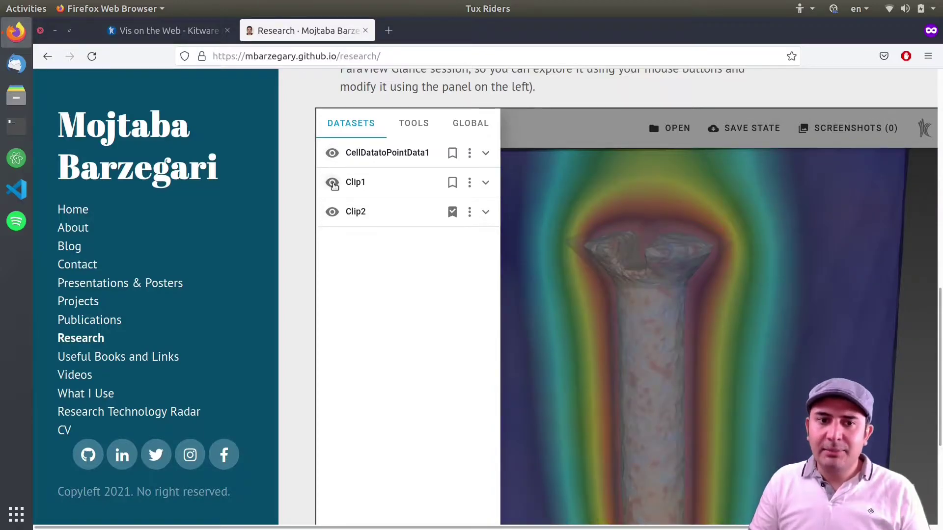
left_click(333, 183)
left_click(333, 183)
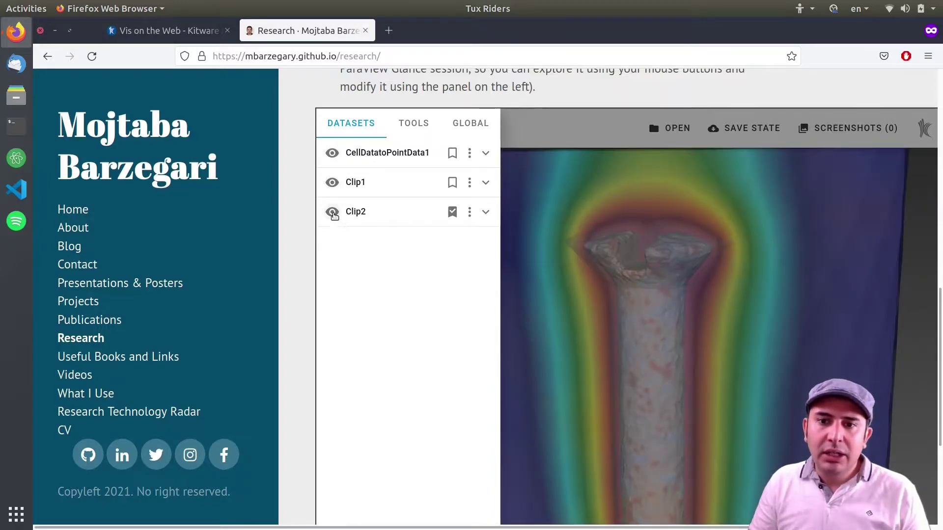
left_click(332, 183)
left_click(333, 183)
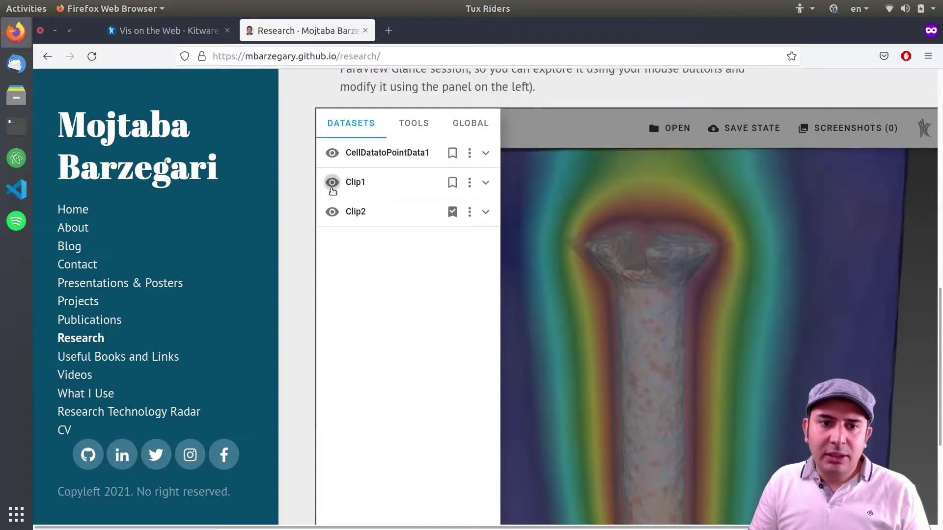
left_click(332, 212)
left_click(333, 212)
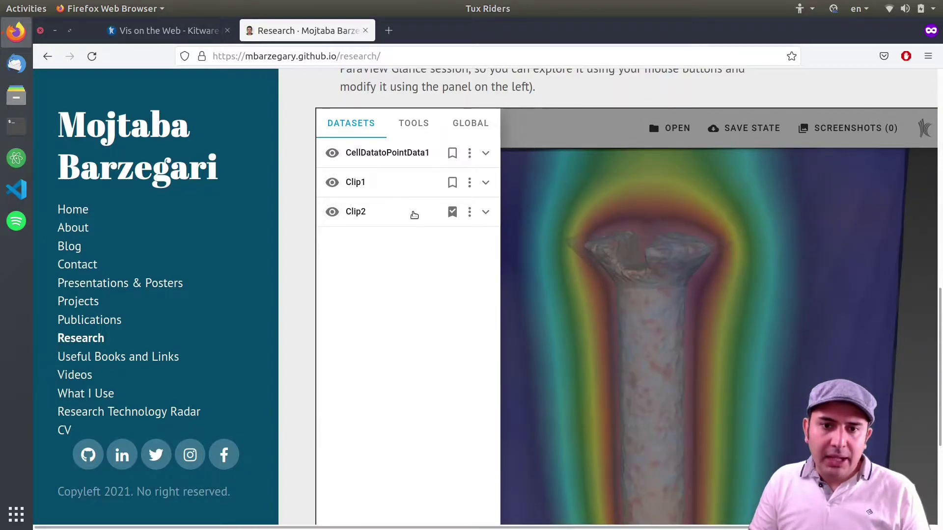
- Set Clip2's Color By to Solid color and close the datasets panel to view the render
left_click(486, 212)
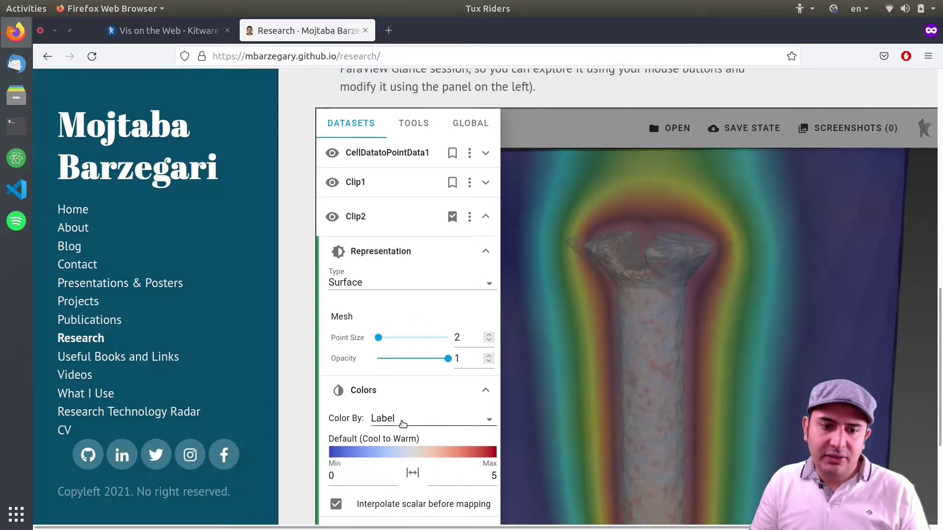
left_click(399, 420)
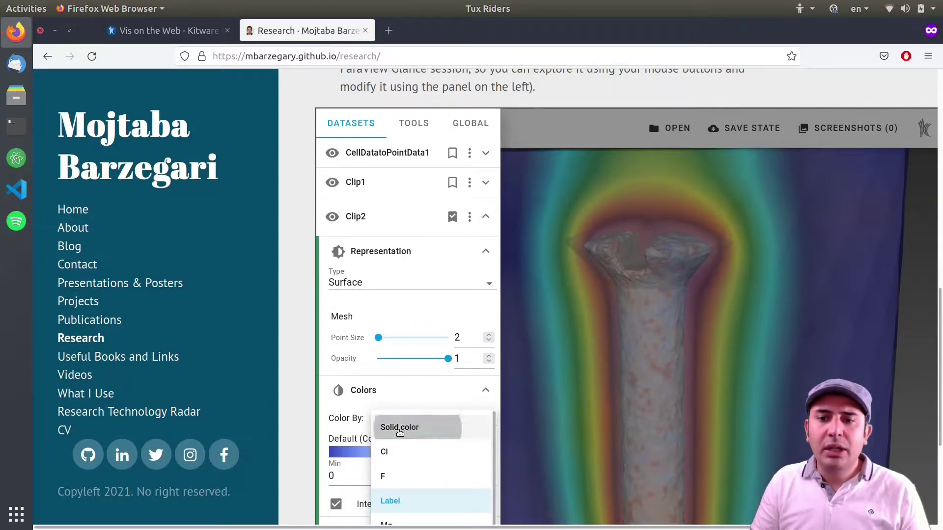
left_click(396, 429)
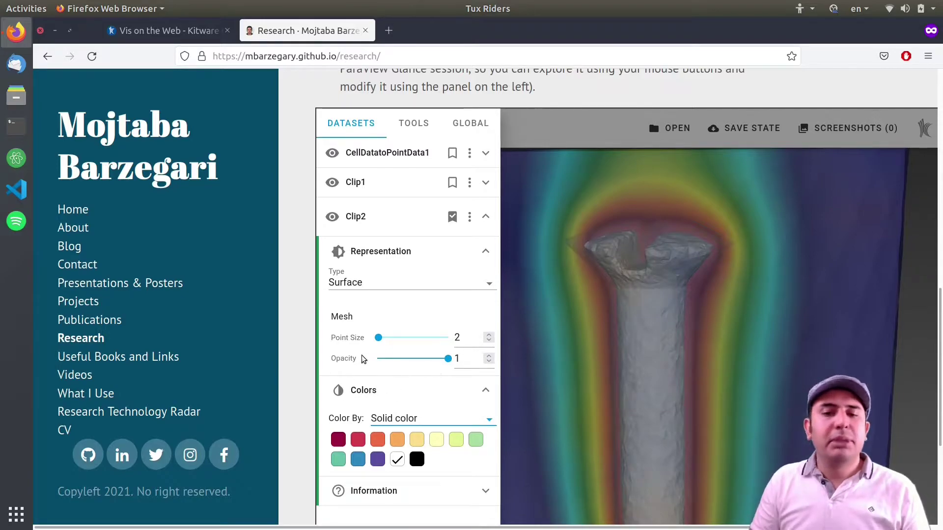
left_click(579, 319)
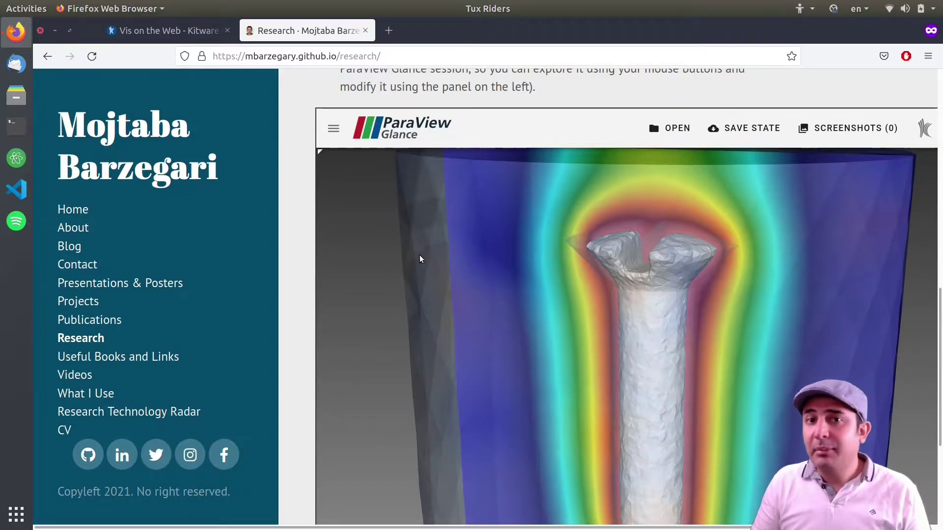
scroll(304, 211, "down", 4)
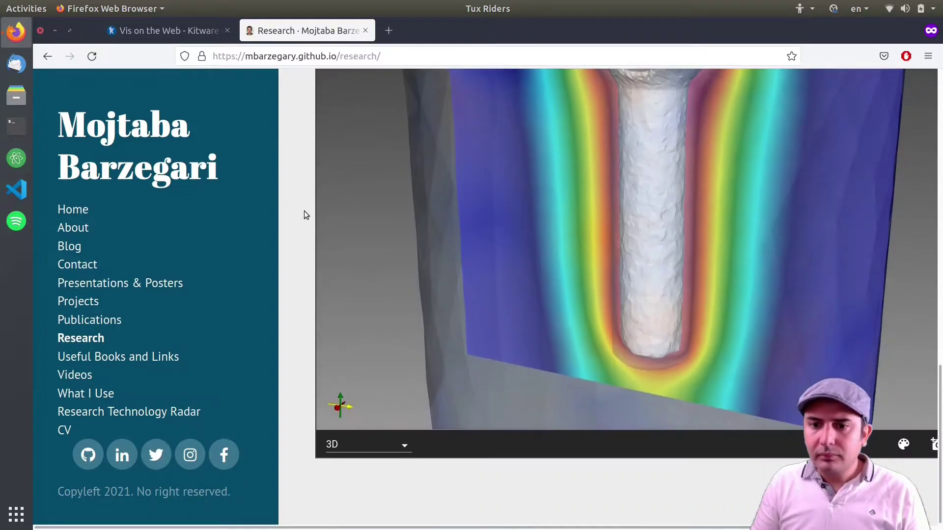
scroll(304, 211, "up", 4)
scroll(305, 211, "down", 2)
scroll(304, 214, "down", 1)
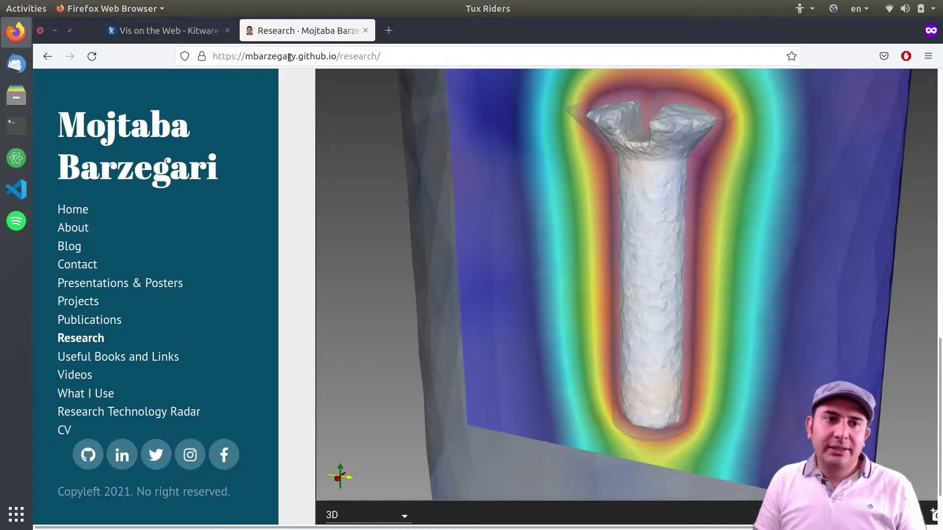
- Close the Research tab, launch the Glance app at kitware.github.io/paraview-glance/app/, and choose OPEN A FILE
middle_click(290, 35)
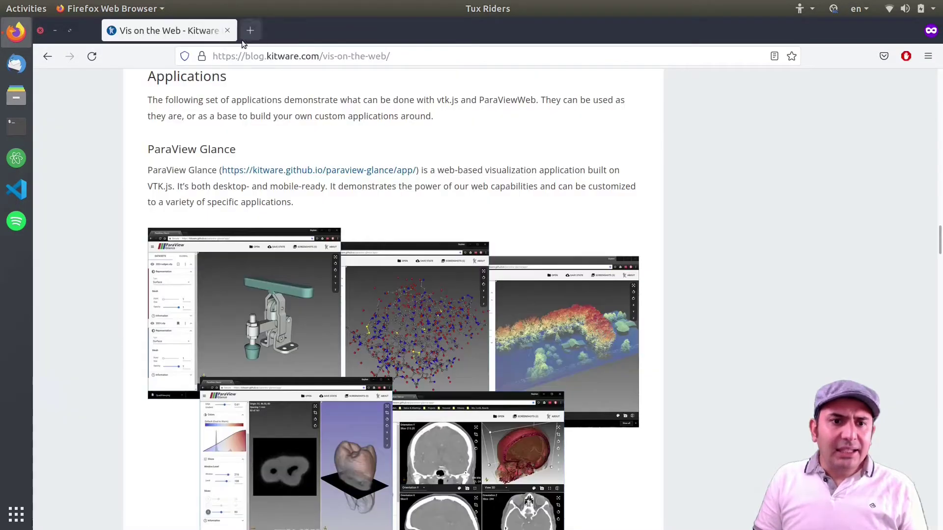
left_click(346, 177)
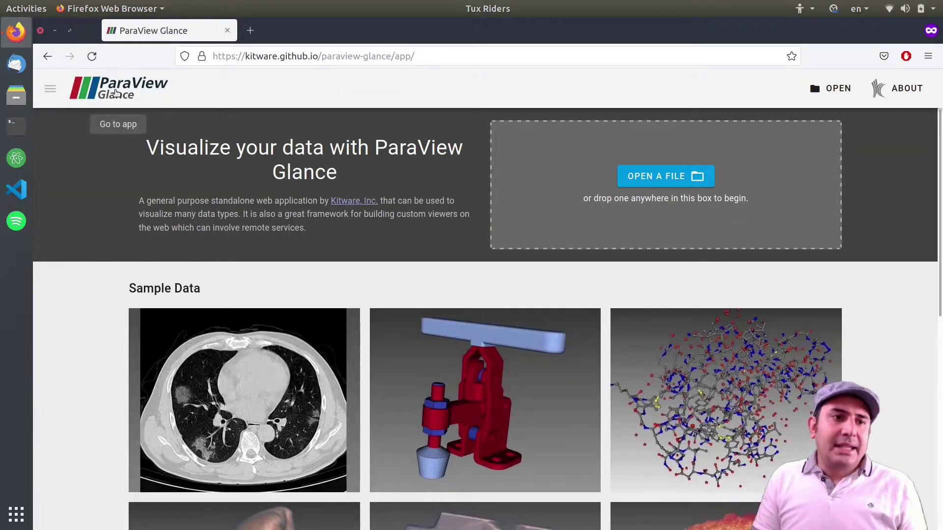
scroll(200, 286, "down", 3)
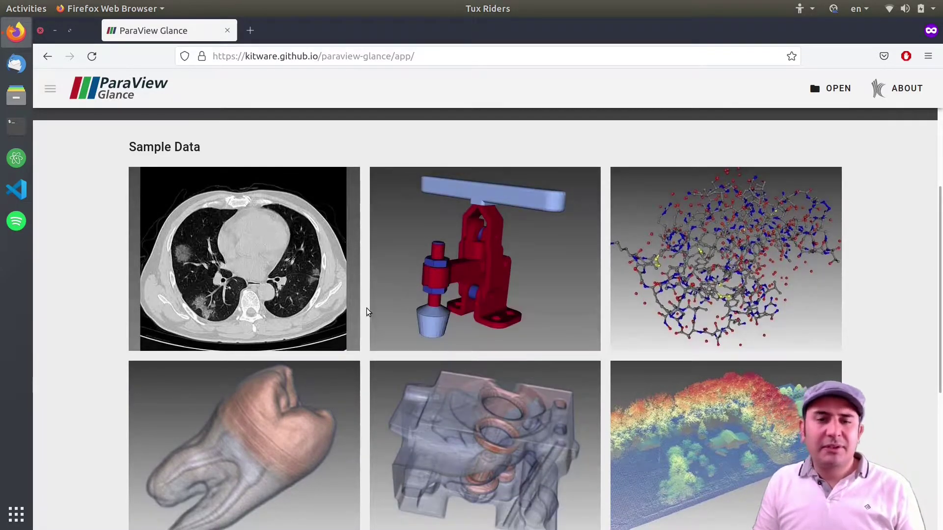
scroll(366, 311, "up", 3)
left_click(658, 178)
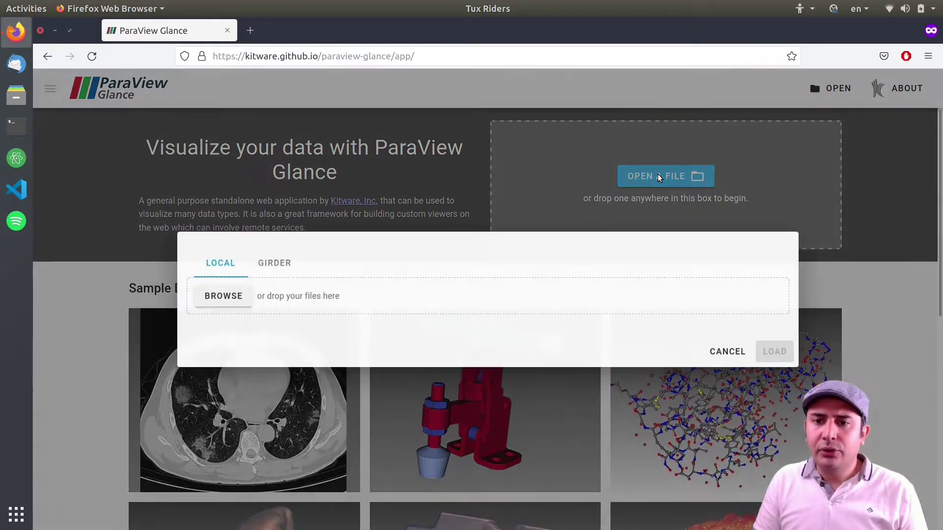